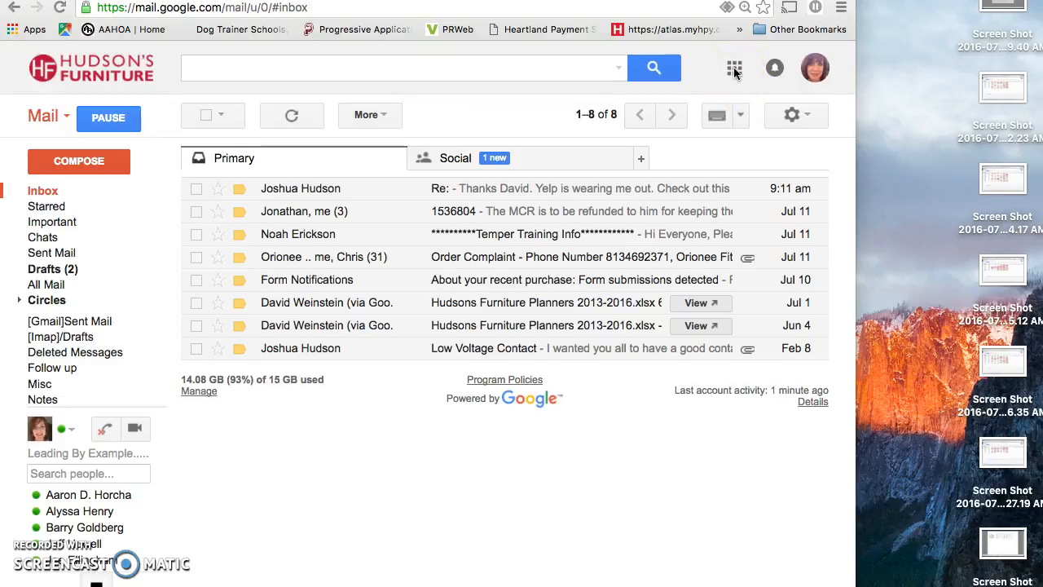
# Switch from Gmail to Google Calendar through the Google apps.
pyautogui.click(734, 71)
pyautogui.click(734, 71)
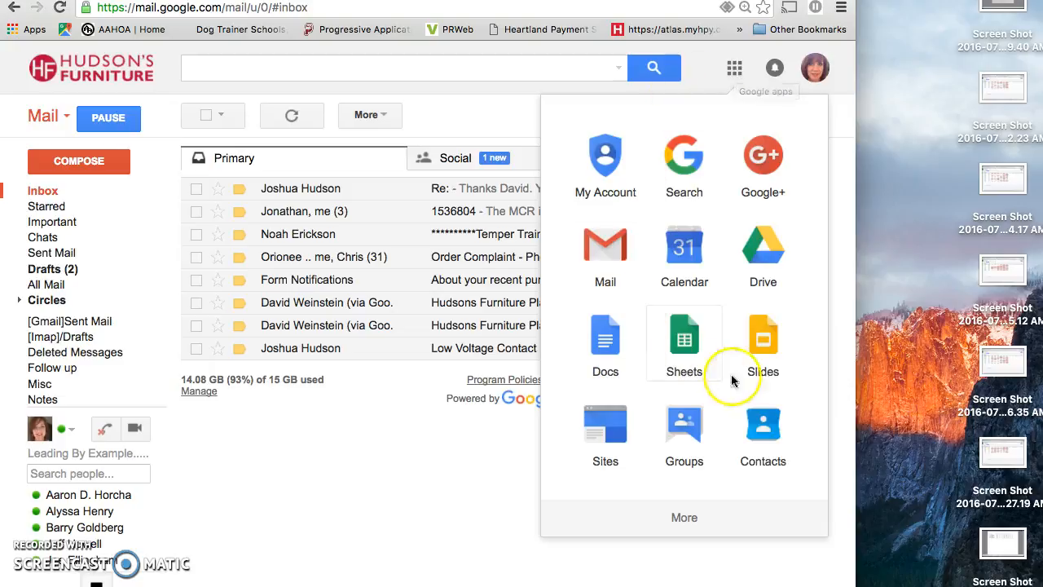
pyautogui.click(686, 267)
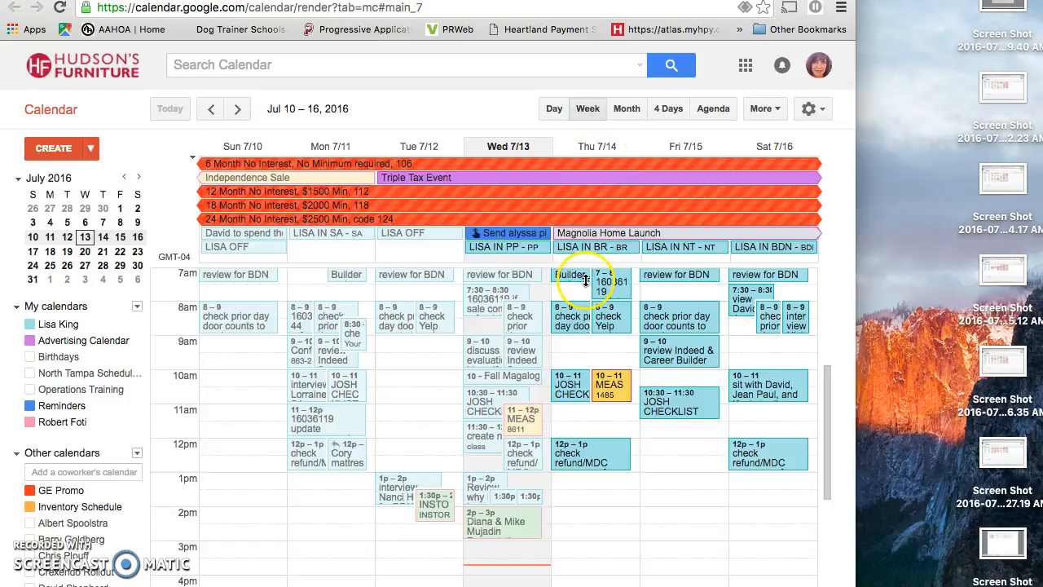
# View the details of the Thursday 7/14 8–9am Yelp reviews event and return to the week view.
pyautogui.click(612, 318)
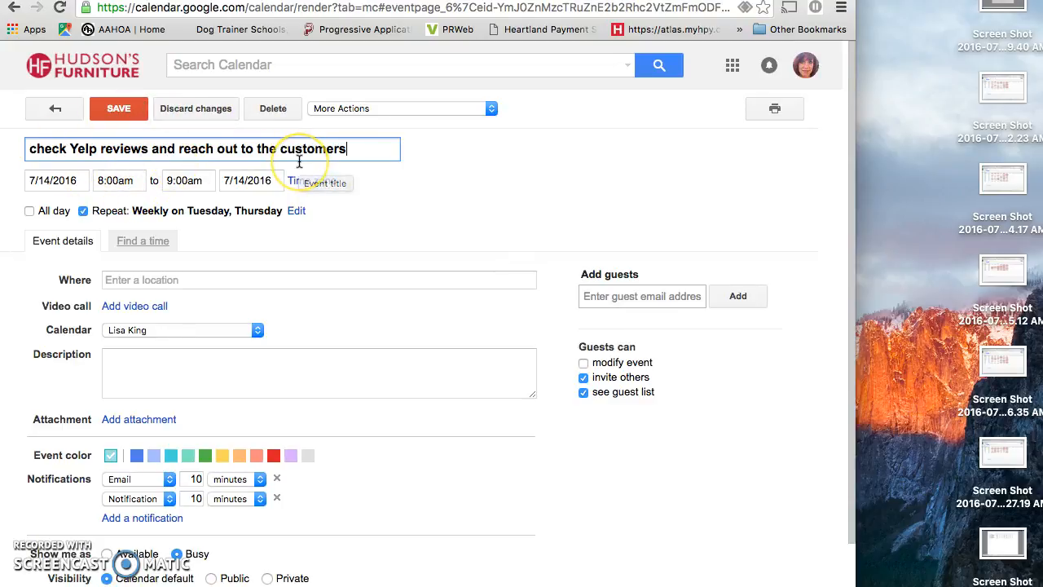
pyautogui.click(55, 112)
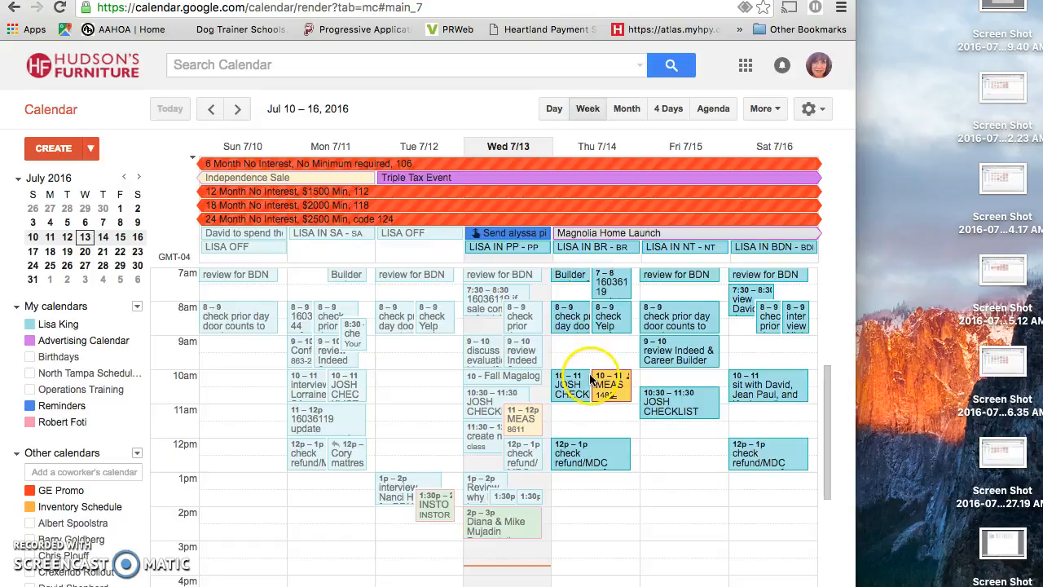
# Start an event on Friday, July 15, 12:30pm–1:30pm titled "IHD appt" plus the customers' surname, and open its full details.
pyautogui.click(684, 459)
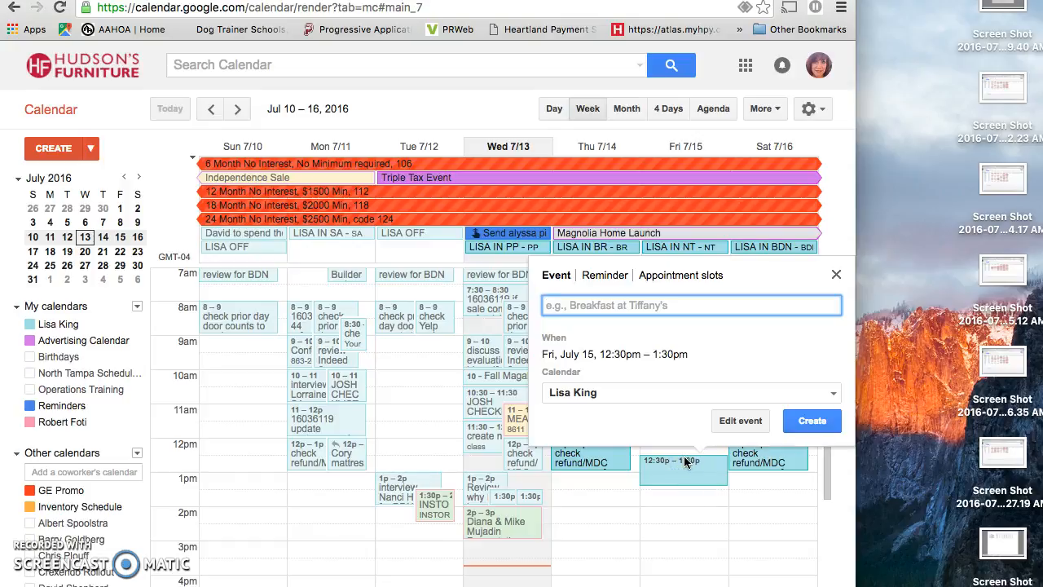
pyautogui.write('IHD appt Mr. MRs.')
pyautogui.press('BackSpace')
pyautogui.press('BackSpace')
pyautogui.press('BackSpace')
pyautogui.press('BackSpace')
pyautogui.write('rs. S')
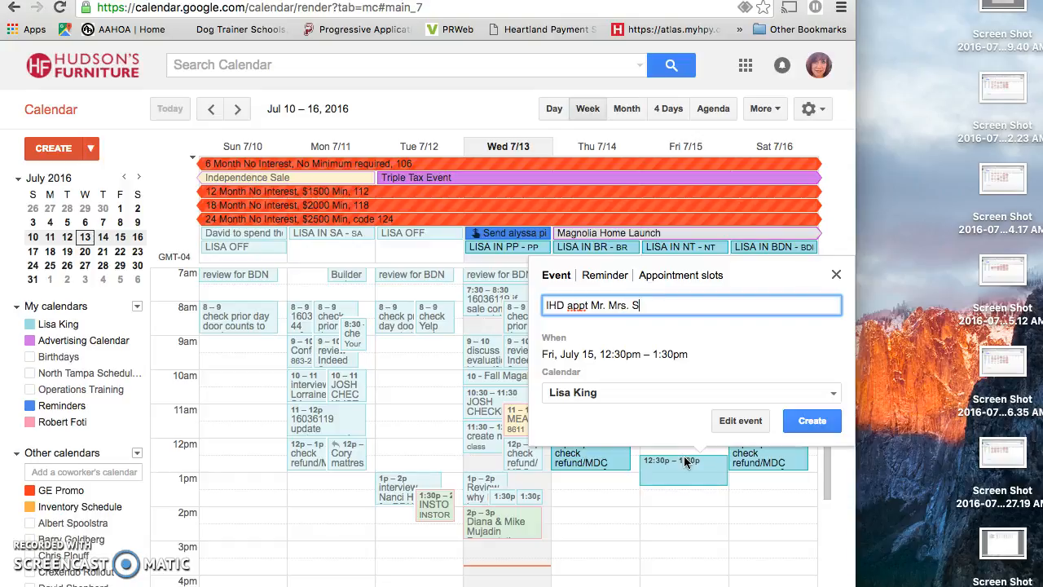
pyautogui.write('mith')
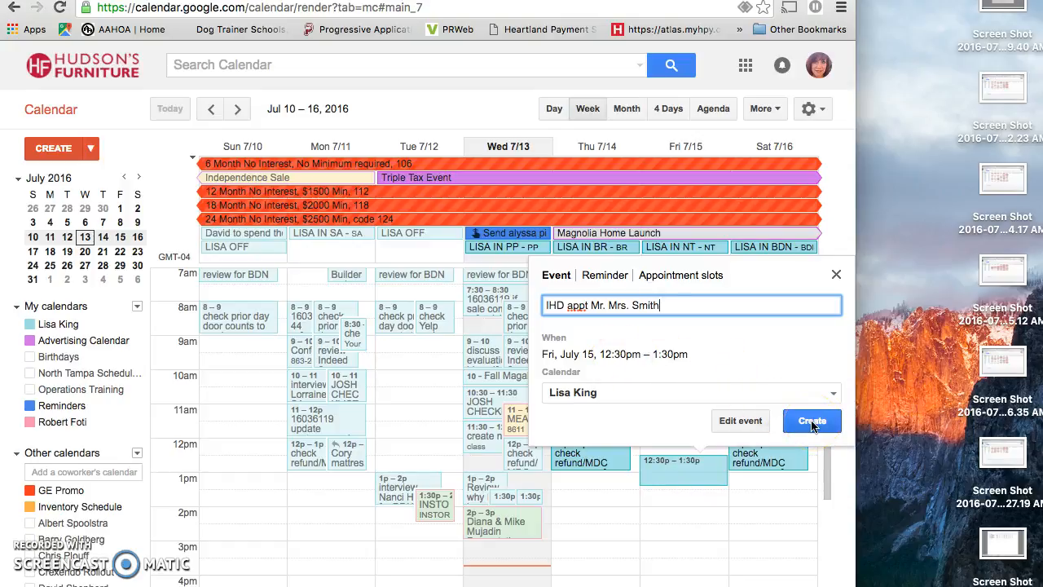
pyautogui.click(738, 421)
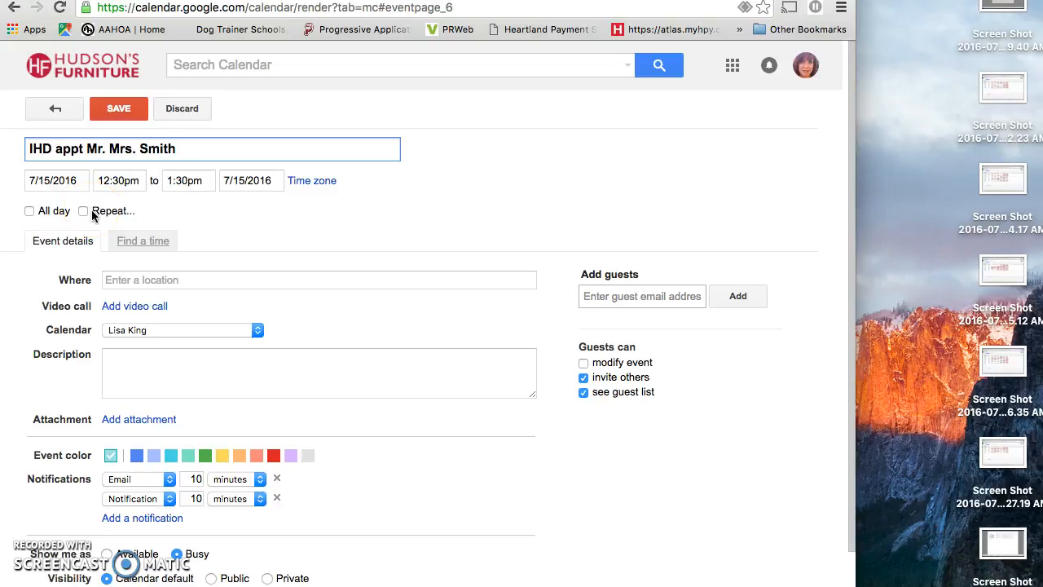
# Add a coworker whose address begins with "dl" as a guest, then save the appointment and send the invitations.
pyautogui.click(602, 295)
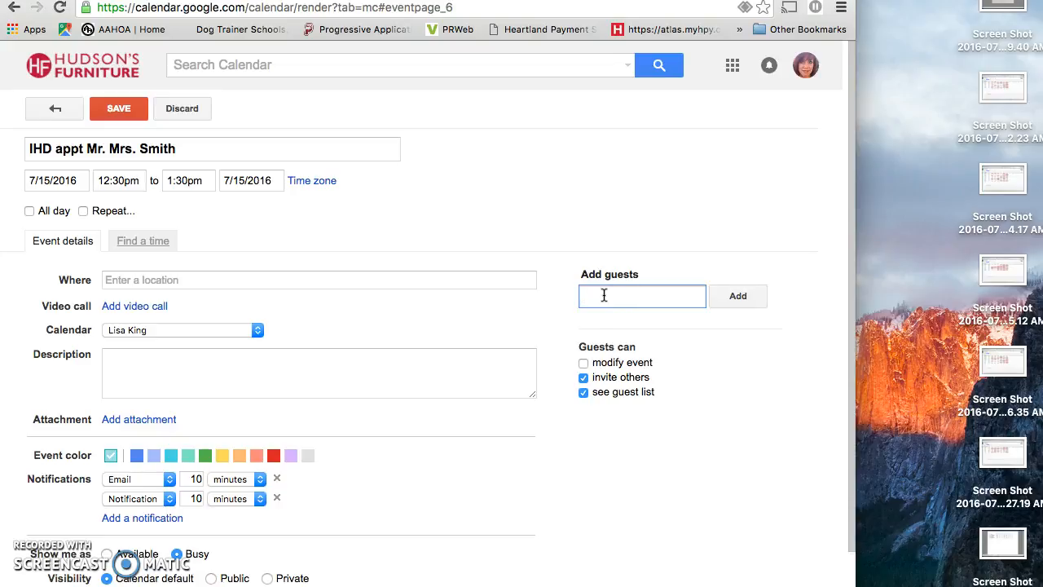
pyautogui.write('dl')
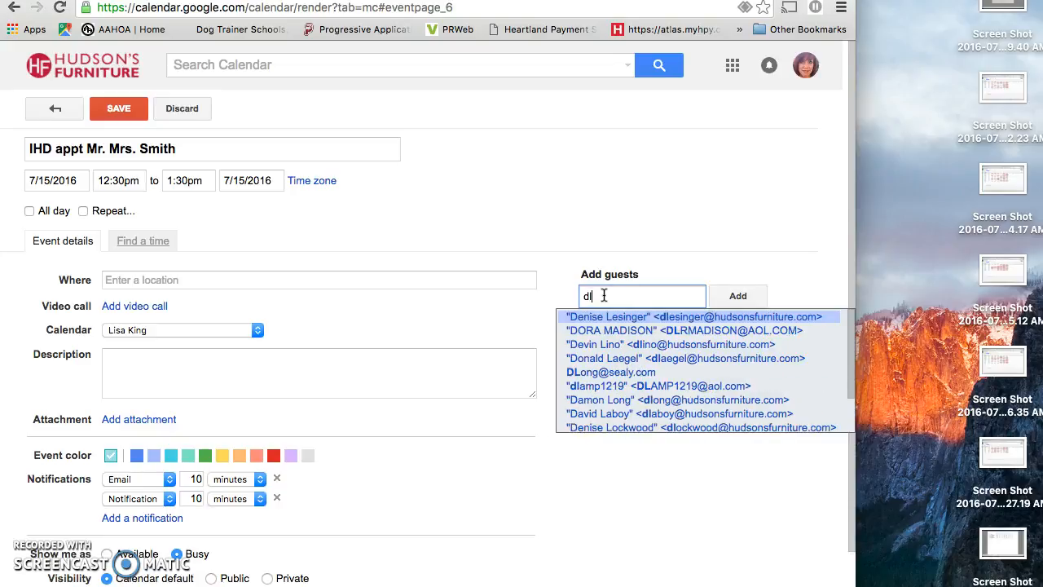
pyautogui.press('Return')
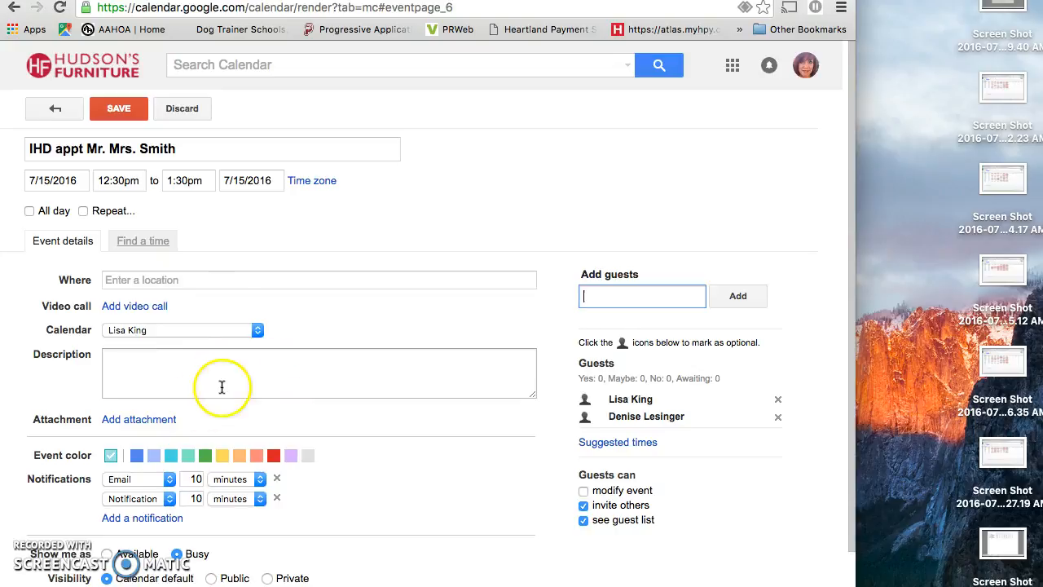
pyautogui.click(122, 111)
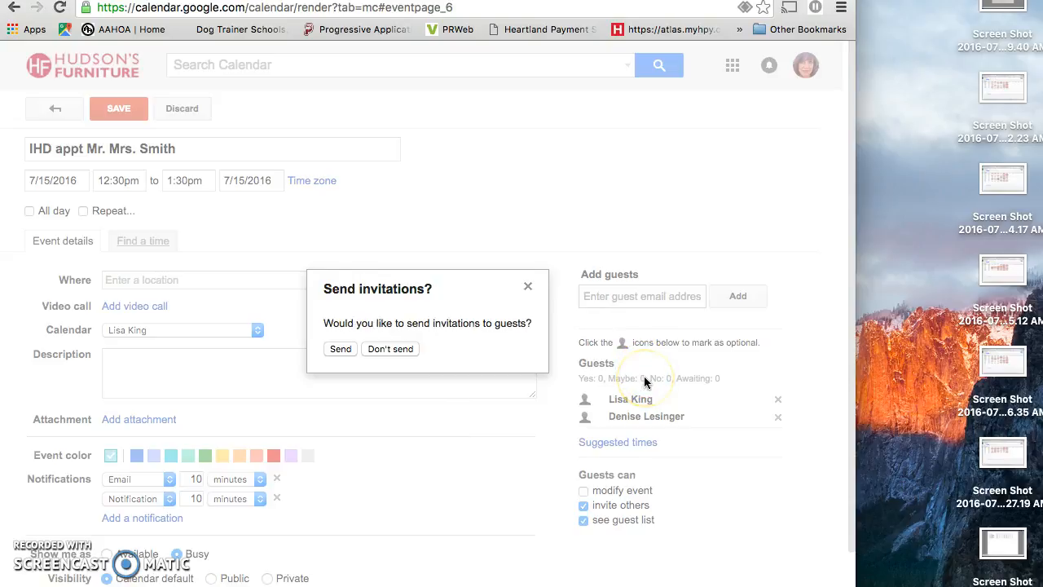
pyautogui.click(340, 348)
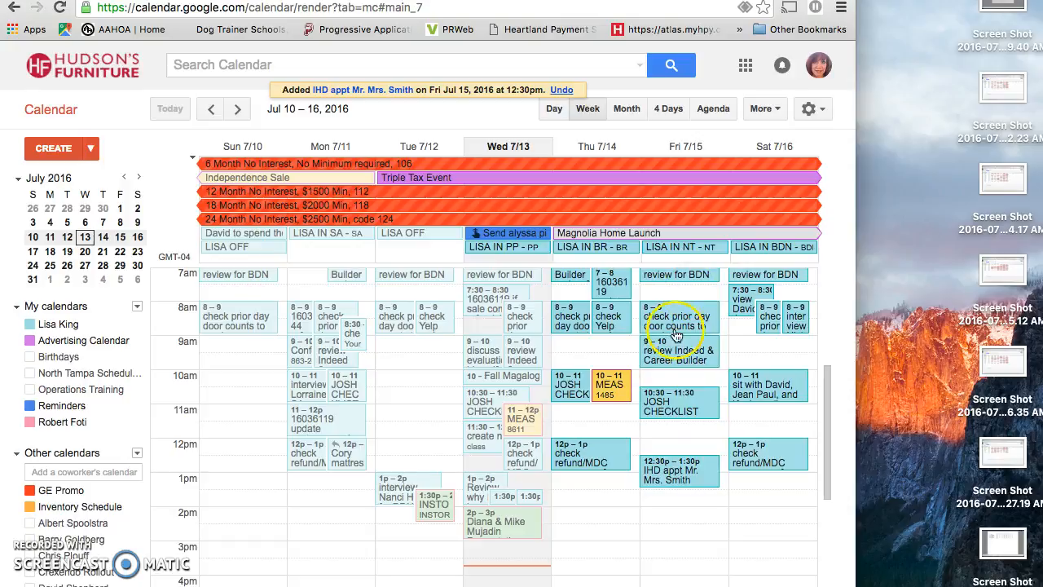
# Delete the Friday 12:30pm IHD appointment and update its guests about the cancellation.
pyautogui.click(667, 474)
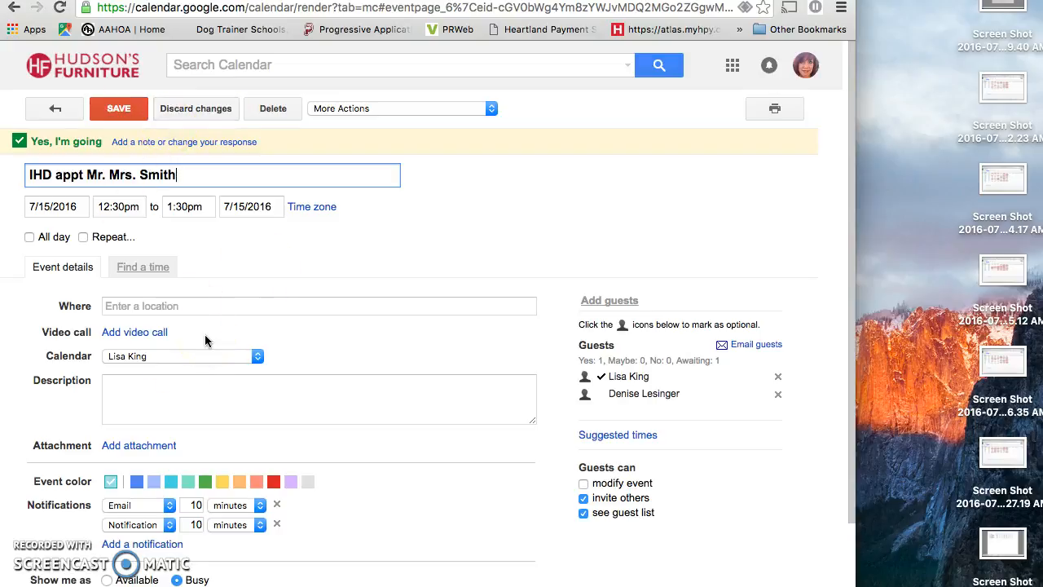
pyautogui.click(273, 109)
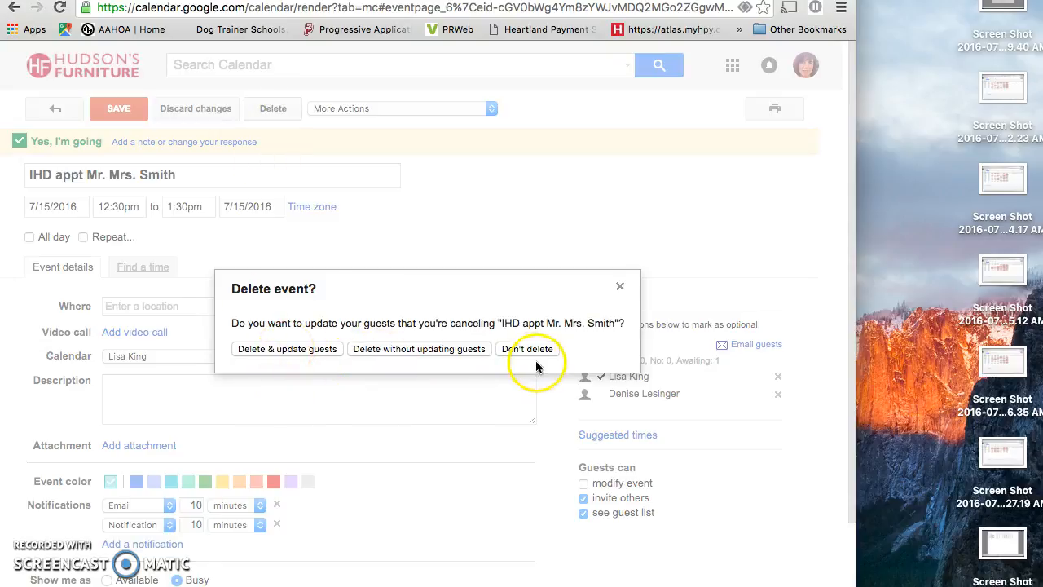
pyautogui.click(274, 348)
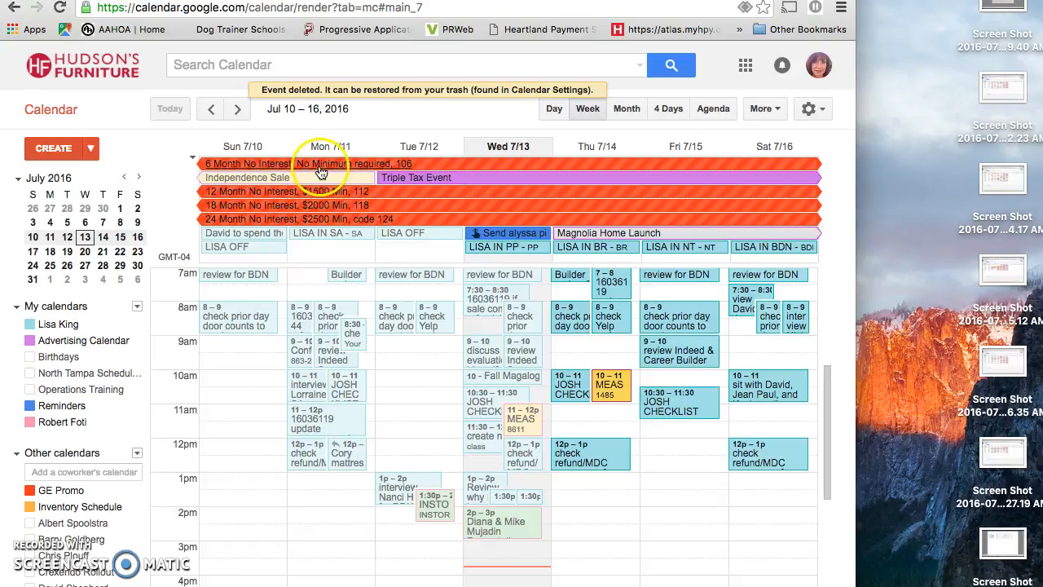
# Draft an event on Monday, July 18, 11am–12pm titled as a reminder to call BCH for a customer update, and discard it.
pyautogui.click(237, 108)
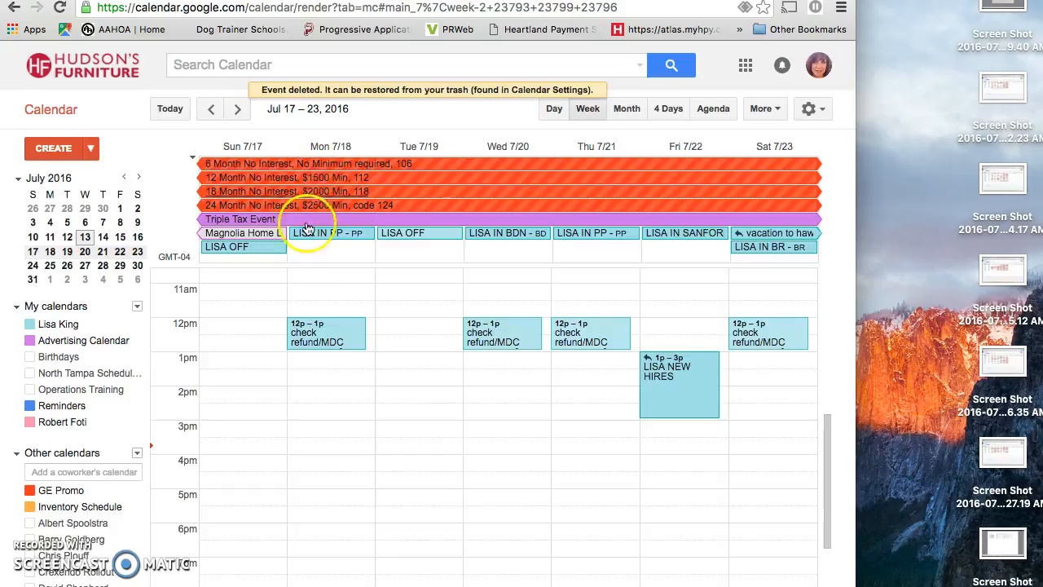
pyautogui.click(316, 286)
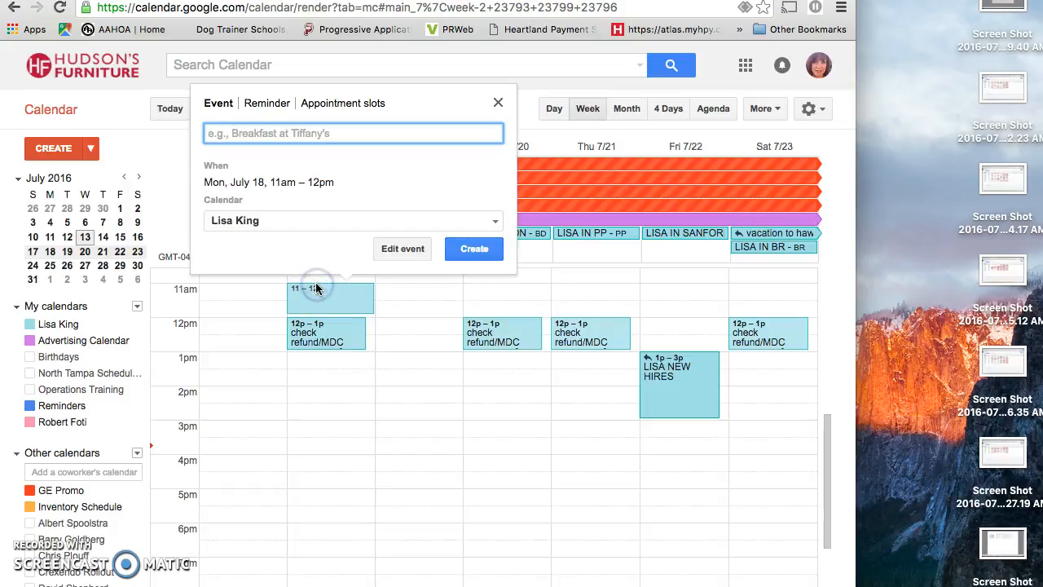
pyautogui.click(287, 178)
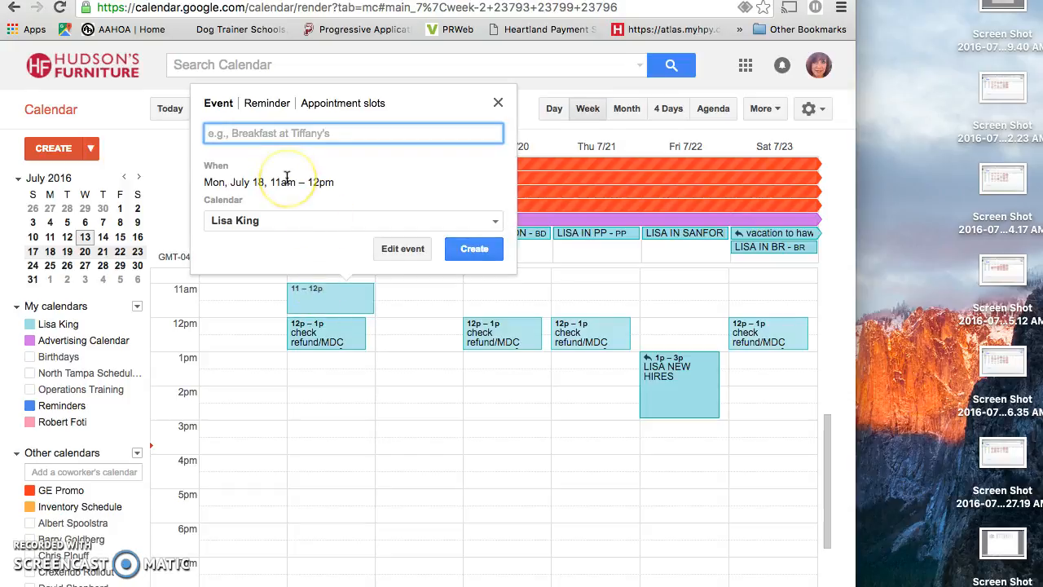
pyautogui.click(303, 139)
pyautogui.write('re')
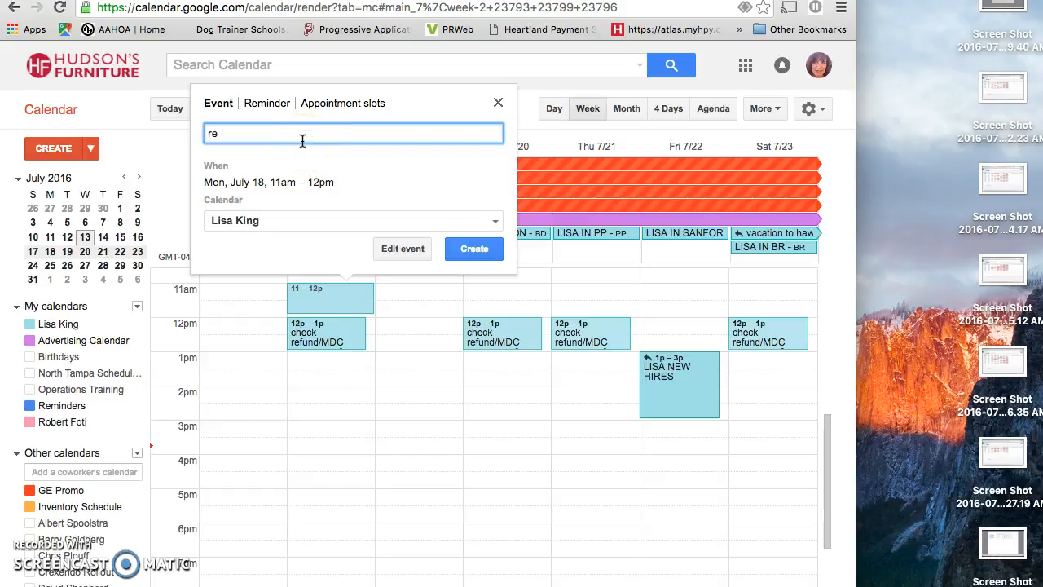
pyautogui.write('minder call BCH for Mrs. Smith updatre')
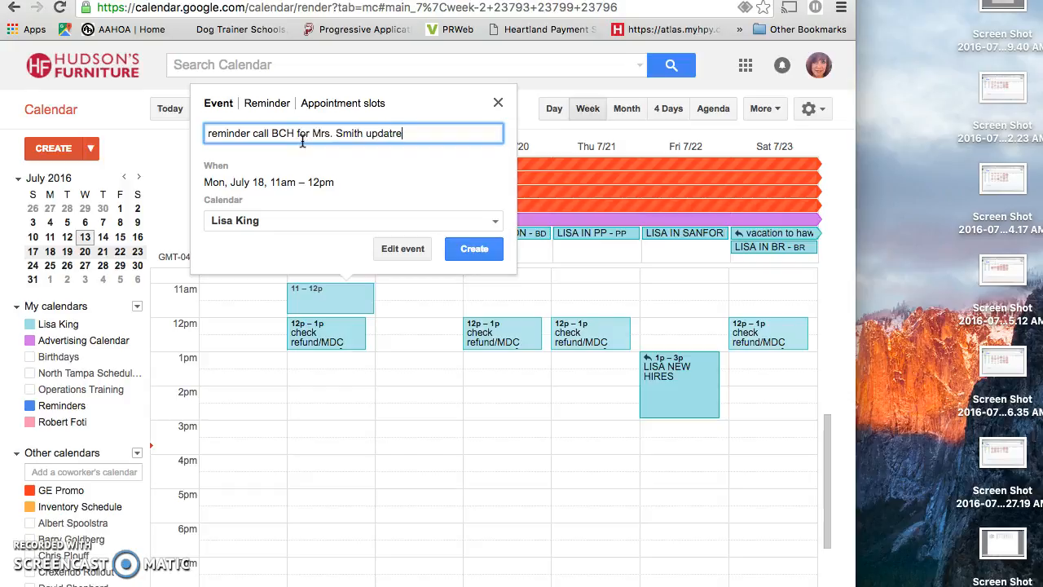
pyautogui.press('BackSpace')
pyautogui.press('BackSpace')
pyautogui.write('e')
pyautogui.click(476, 249)
pyautogui.click(499, 106)
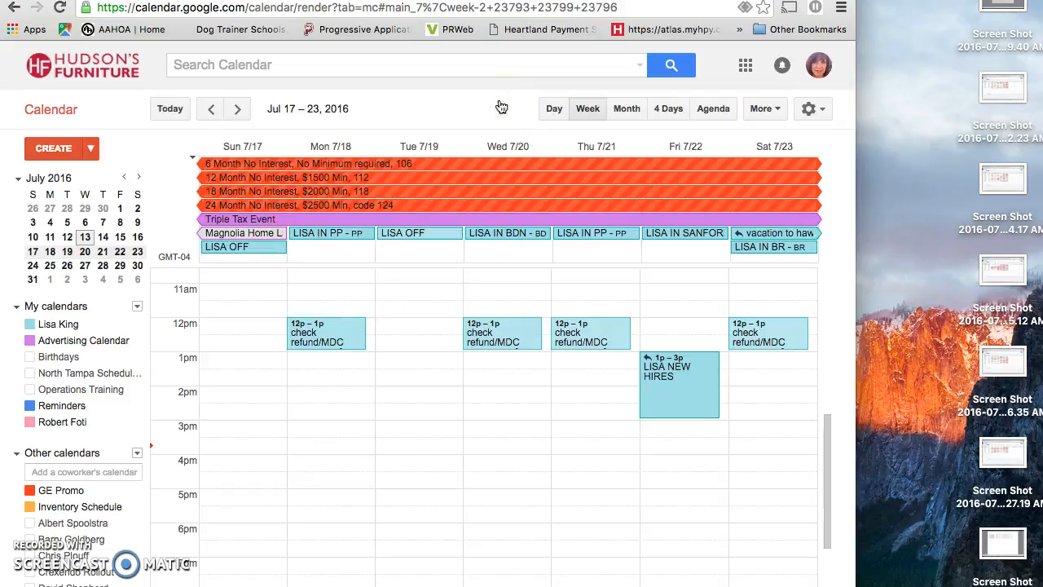